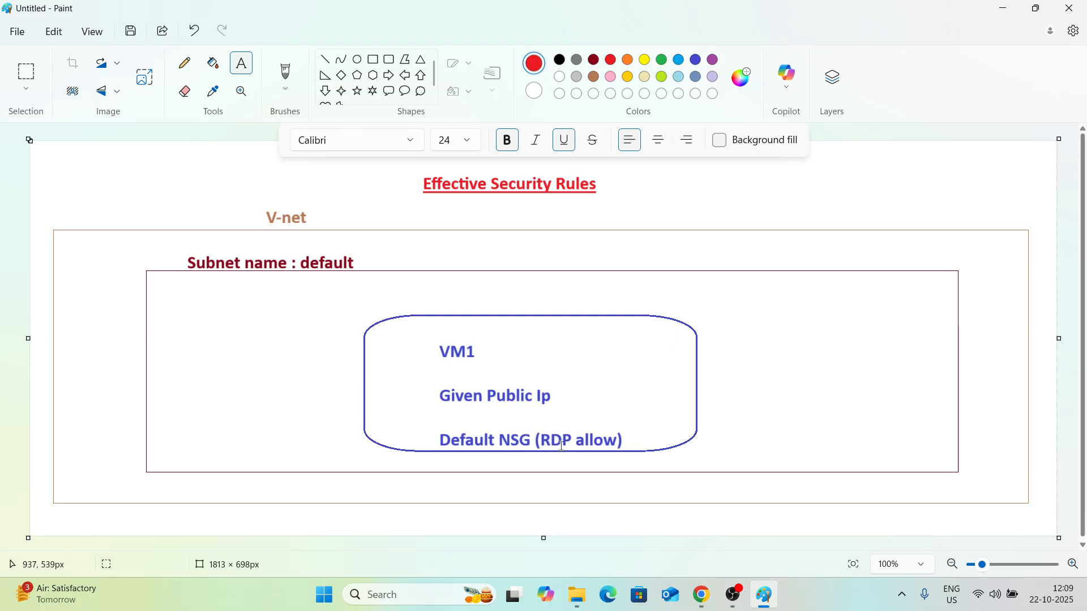
# Erase the "1" from the "VM1" label in the diagram so that it reads "VM"
pyautogui.click(184, 91)
pyautogui.moveTo(471, 352); pyautogui.dragTo(519, 372)
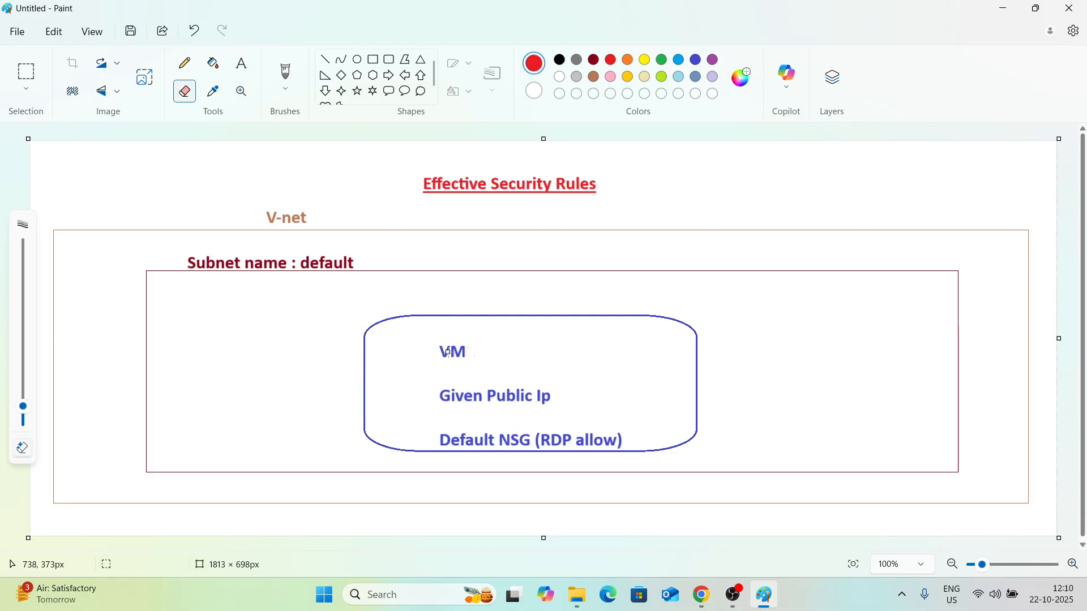
# Switch to Chrome, open the V-net virtual network in the Azure portal and view its subnets
pyautogui.click(701, 594)
pyautogui.click(310, 3)
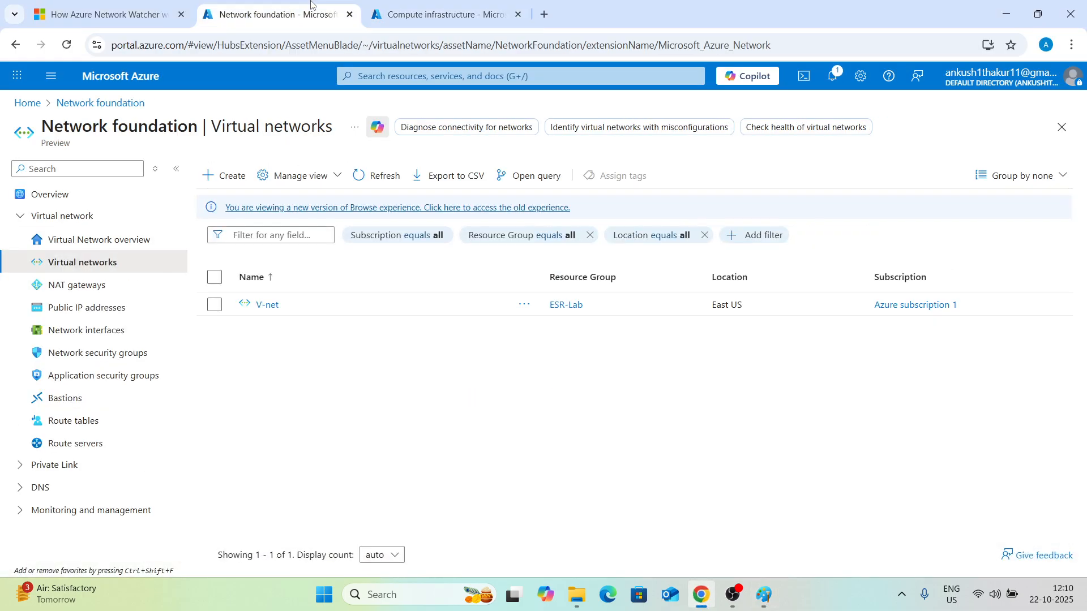
pyautogui.click(269, 307)
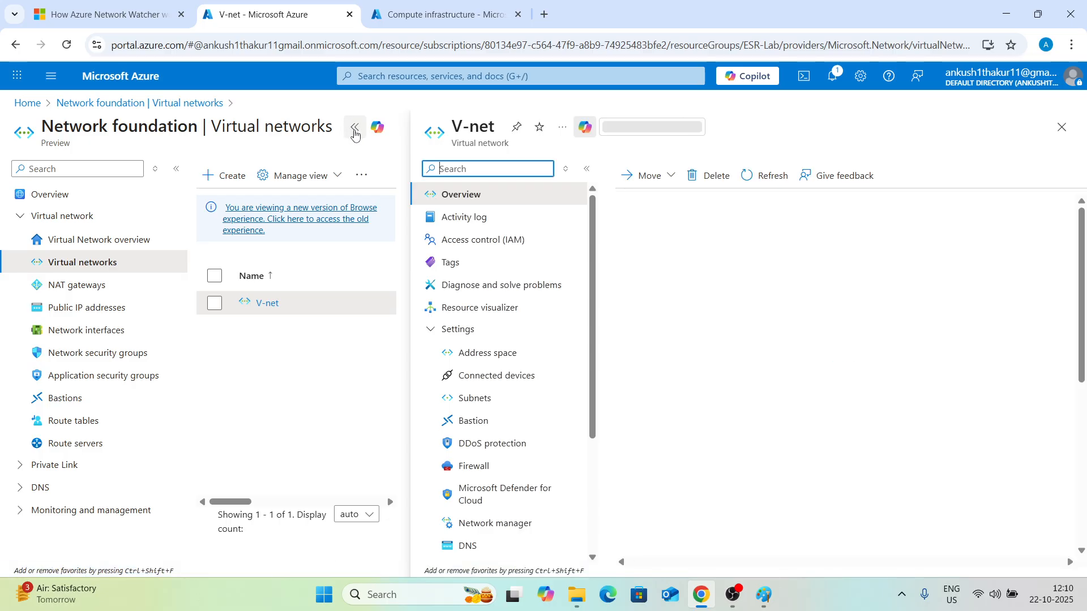
pyautogui.click(355, 130)
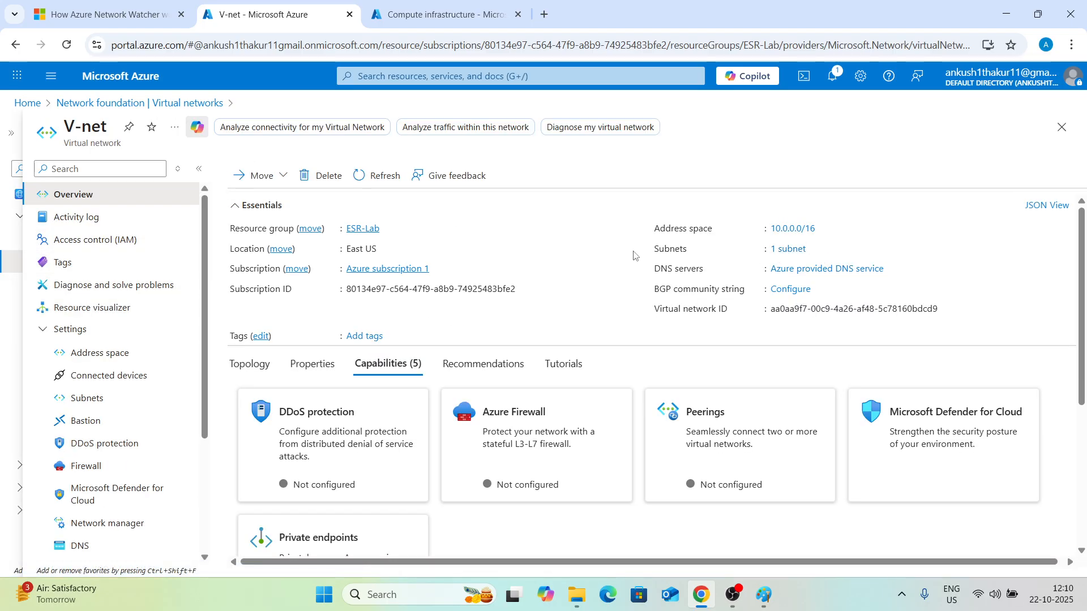
pyautogui.click(88, 354)
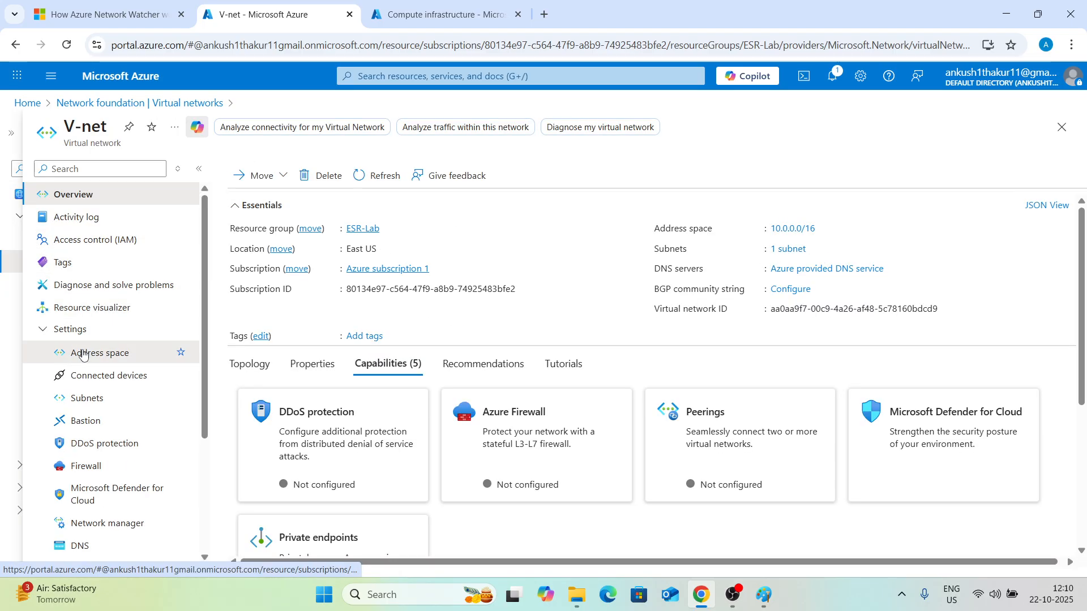
pyautogui.click(87, 398)
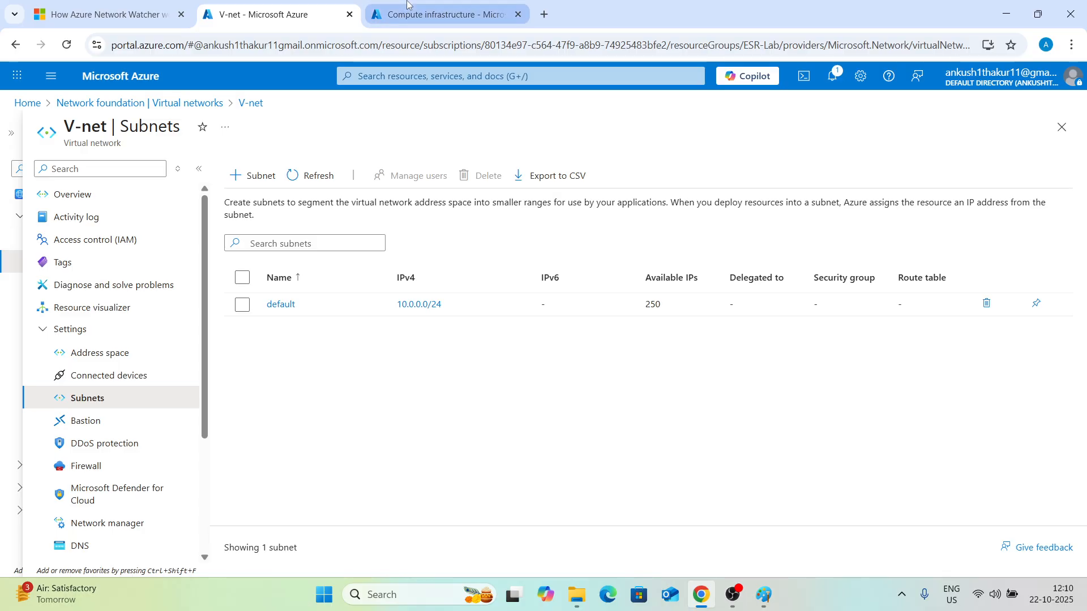
# Open the network settings of the virtual machine VM and review the inbound port rules of its network security group
pyautogui.click(441, 14)
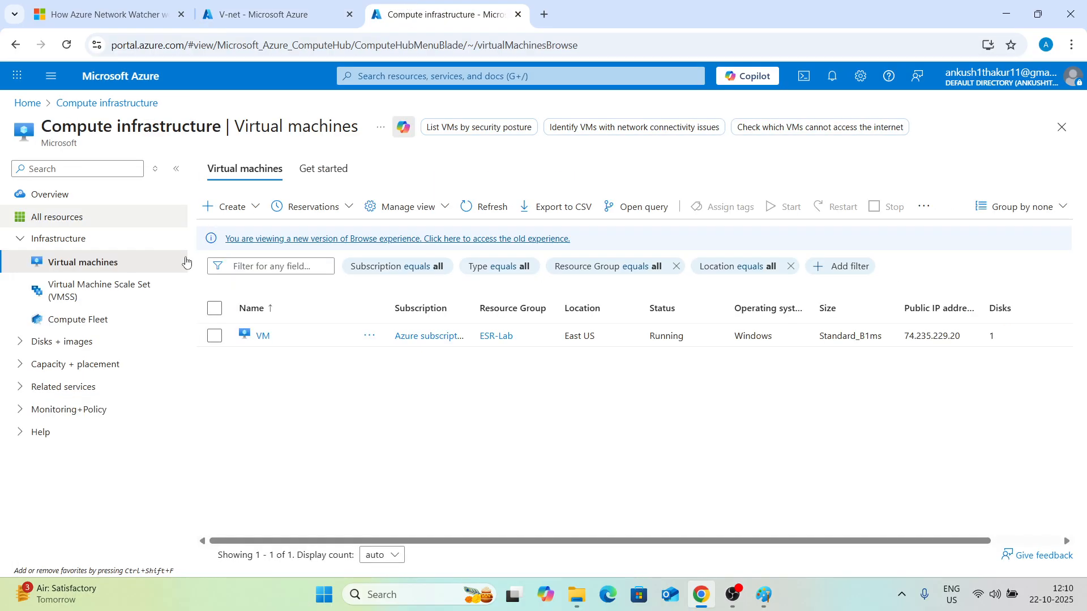
pyautogui.click(264, 336)
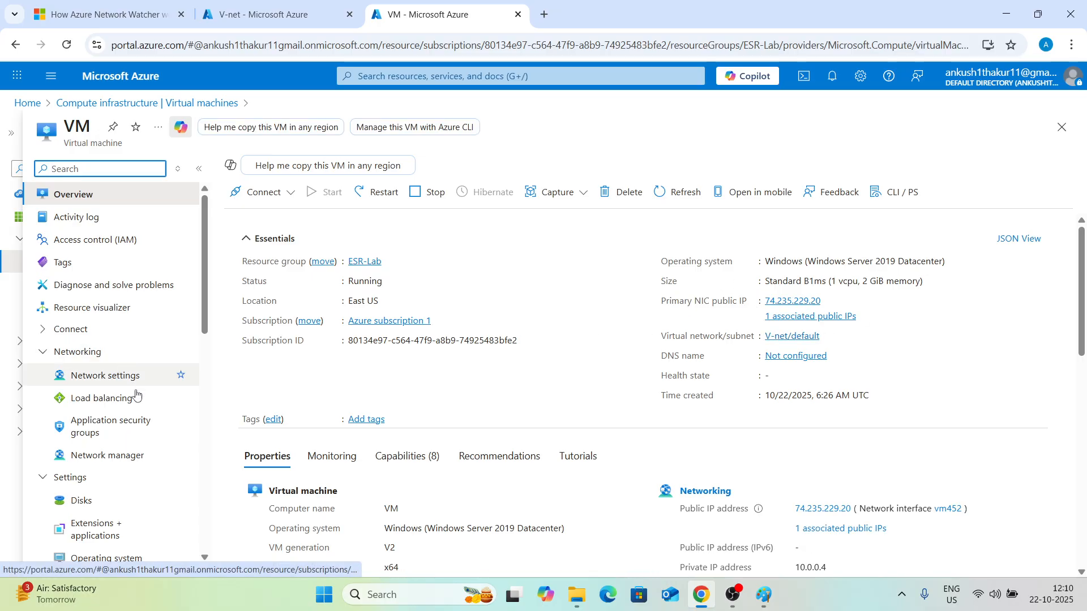
pyautogui.click(104, 373)
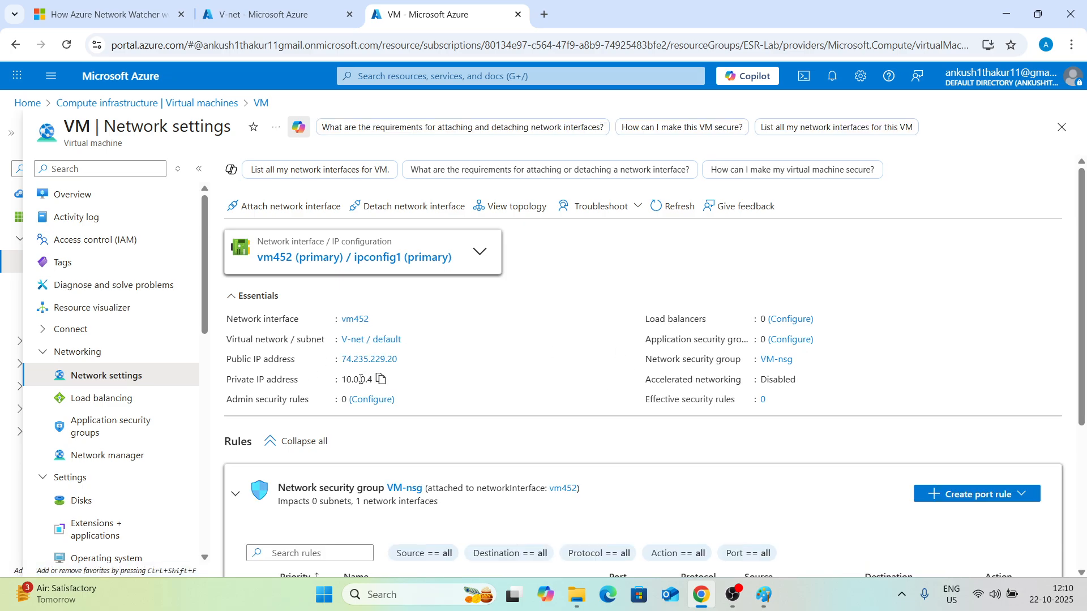
pyautogui.scroll(-4, 398, 384)
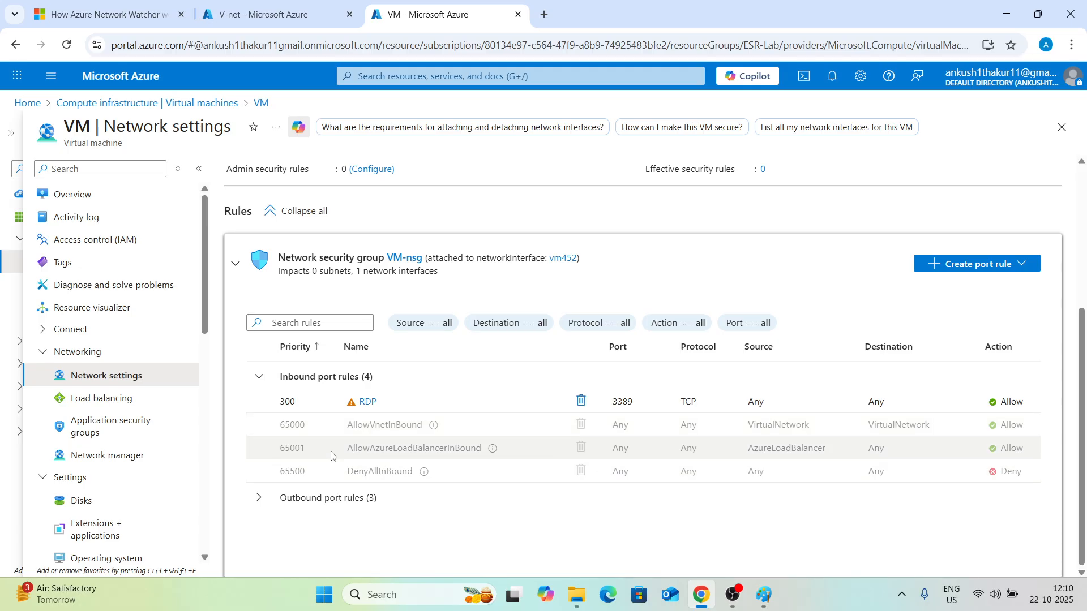
# Load portal.azure.com in a new browser tab, search for network watcher and open Network Watcher's Effective security rules page
pyautogui.click(543, 14)
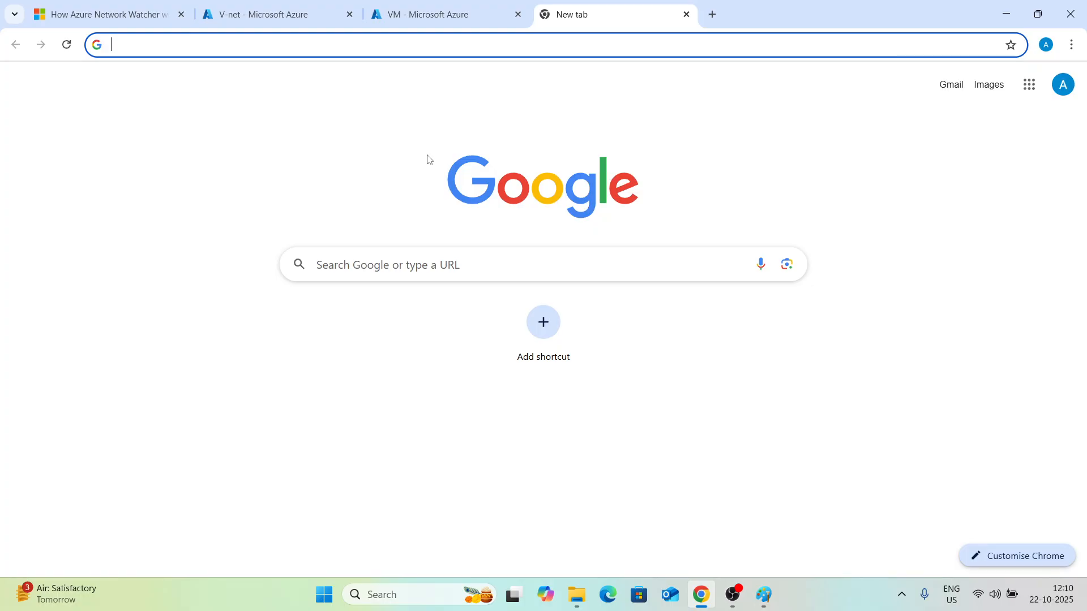
pyautogui.write('portal.azure.com')
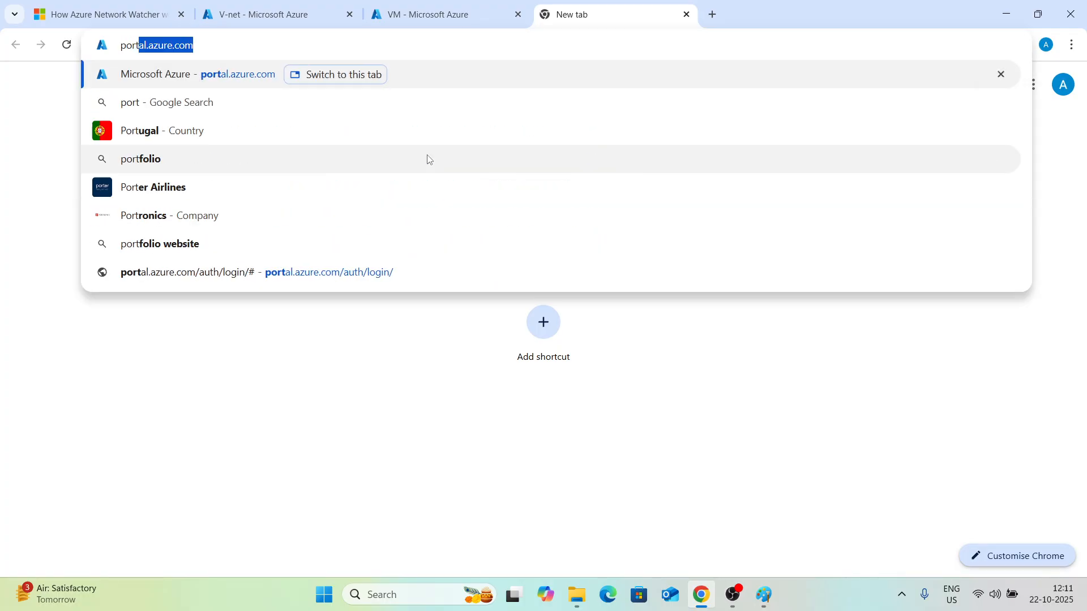
pyautogui.press('Return')
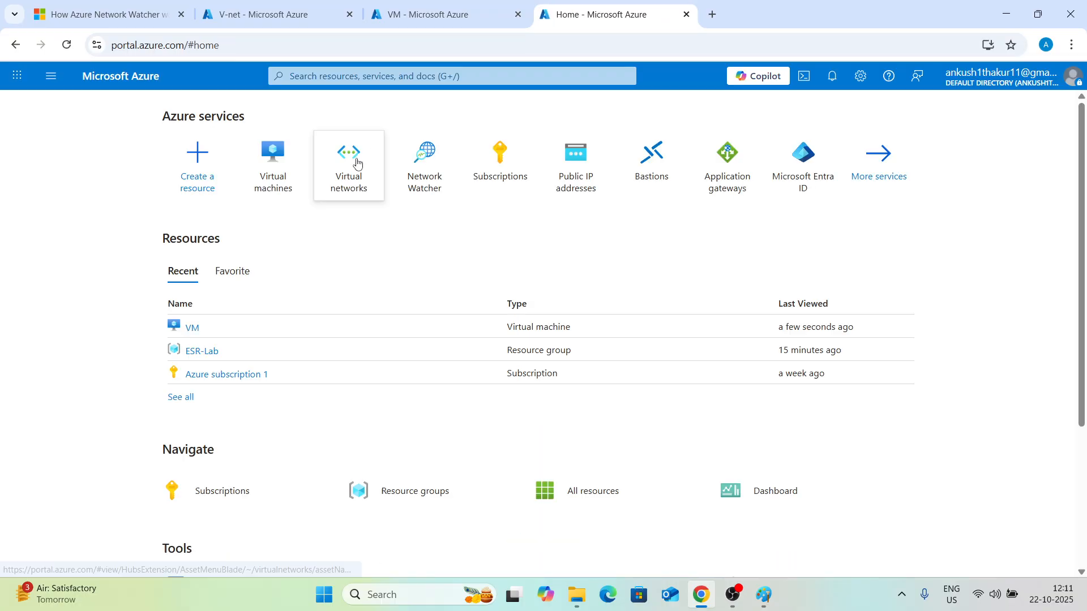
pyautogui.click(374, 76)
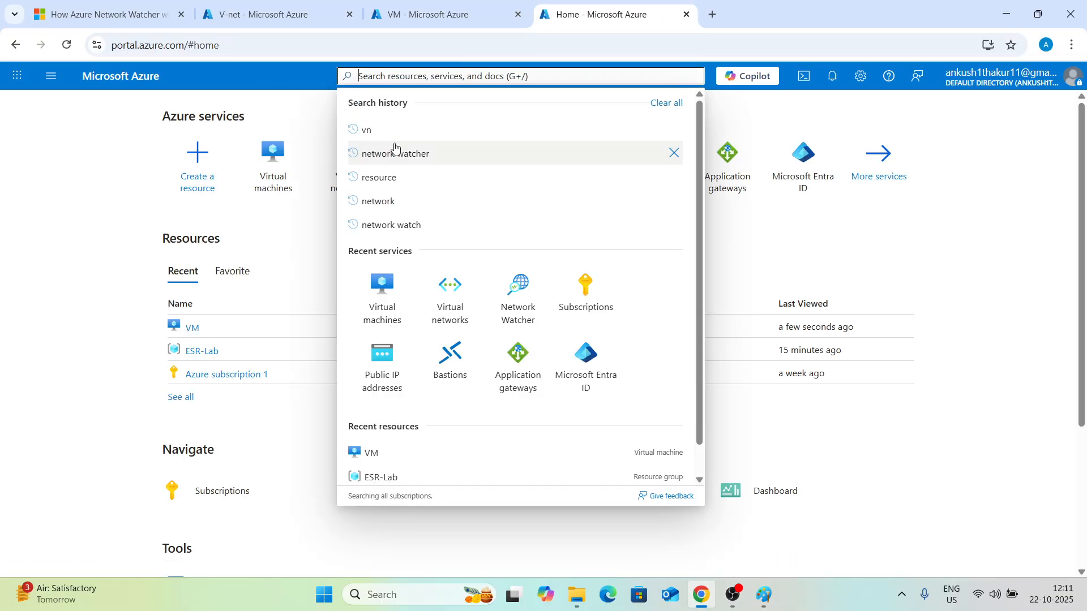
pyautogui.click(393, 149)
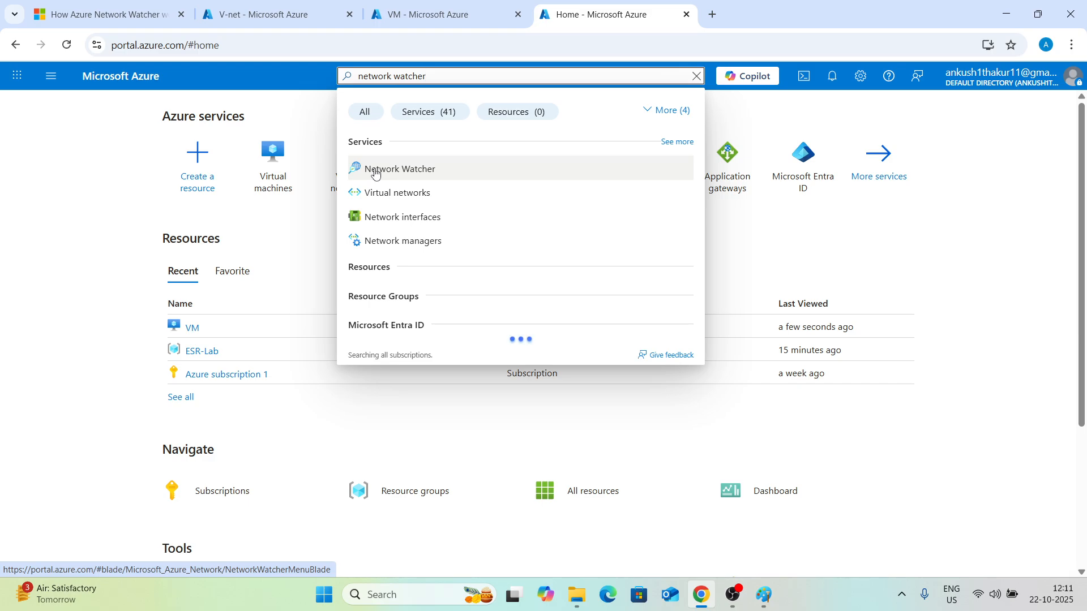
pyautogui.click(375, 171)
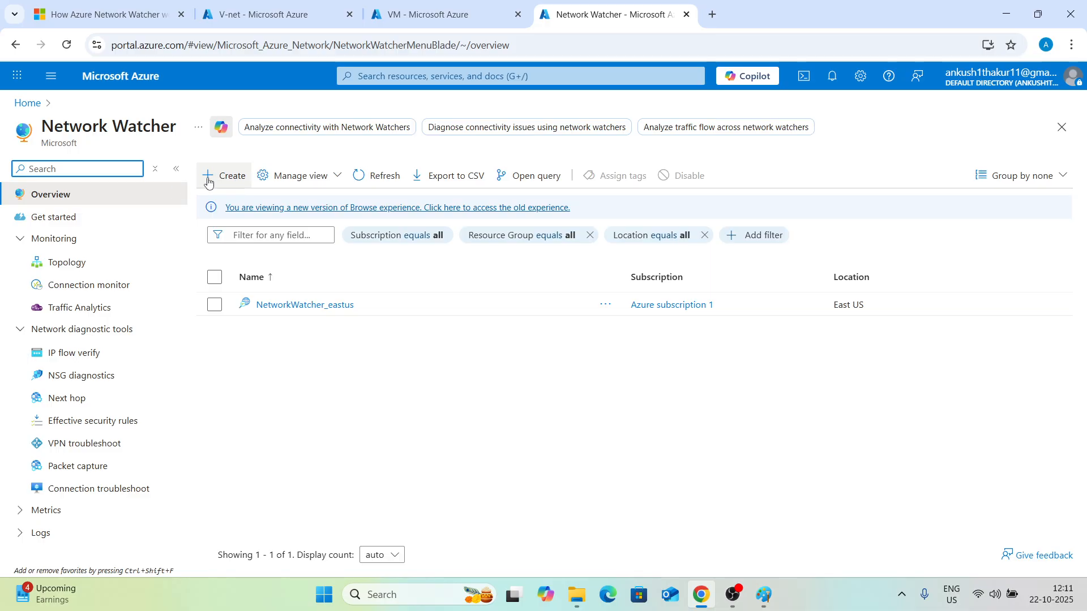
pyautogui.click(78, 428)
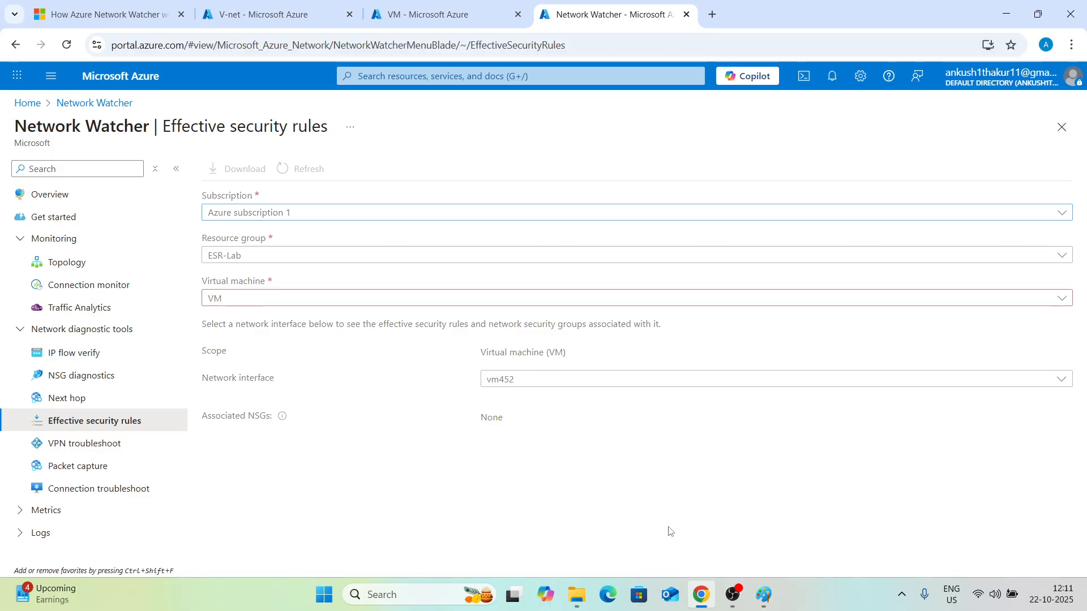
# Check the network diagram in Paint, return to Chrome and reload the Effective security rules page
pyautogui.click(761, 591)
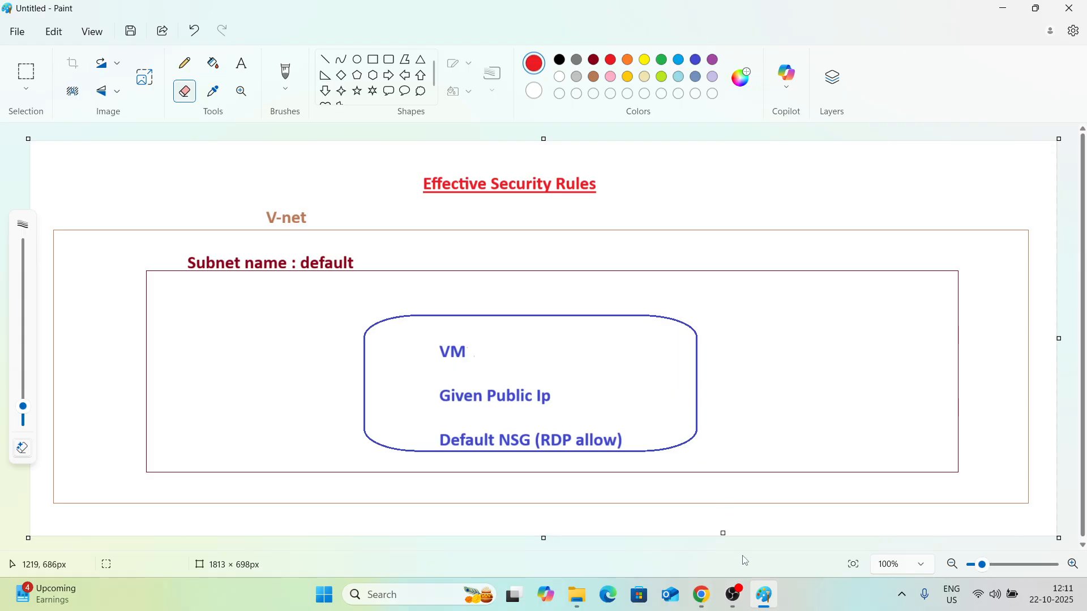
pyautogui.click(762, 601)
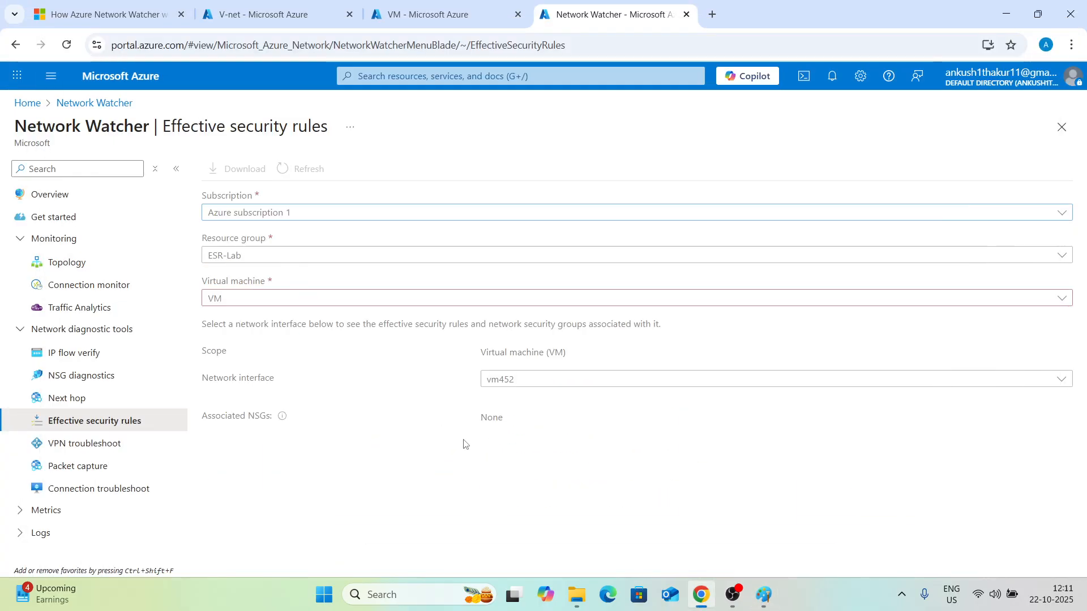
pyautogui.click(67, 45)
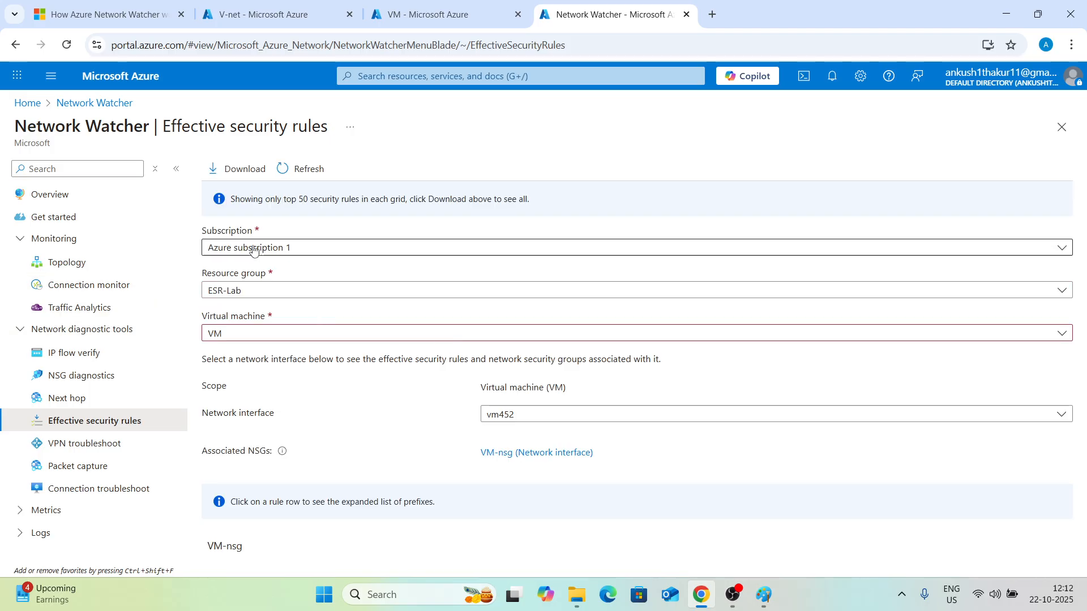
# Look through the selectable virtual machines for the effective security rules and close the list with VM kept
pyautogui.click(317, 334)
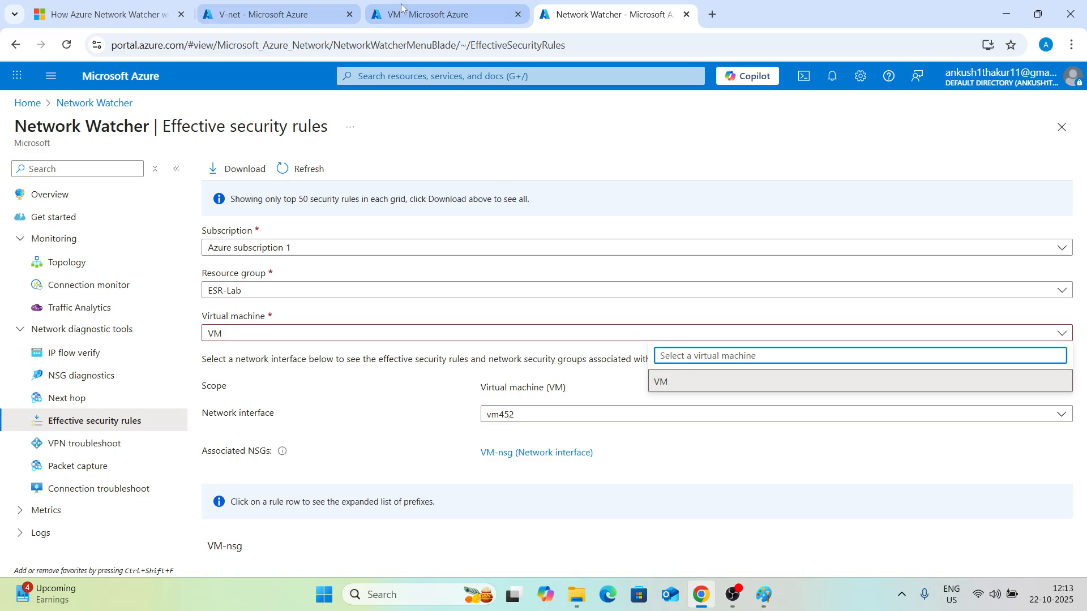
pyautogui.click(436, 14)
pyautogui.click(618, 9)
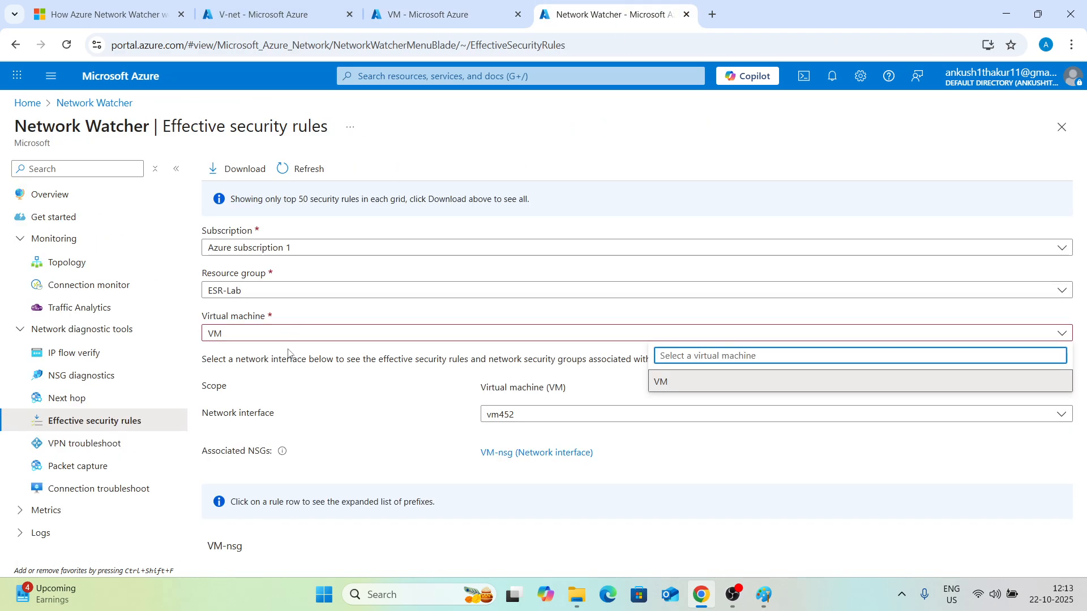
pyautogui.click(259, 400)
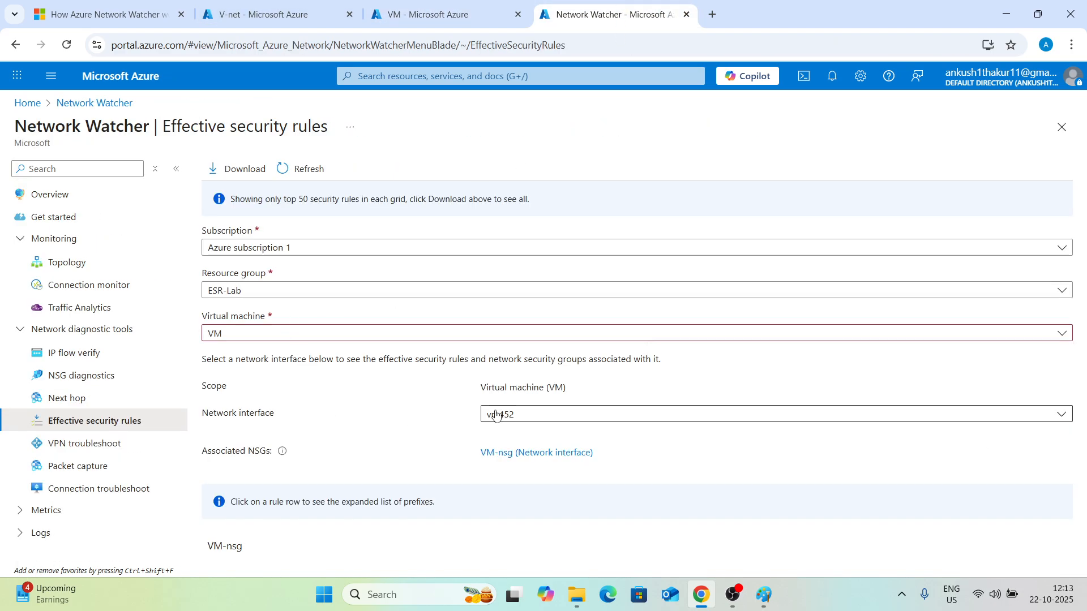
# Compare the network interface attached to VM-nsg in VM's network settings with the Effective security rules selection, and reload that page
pyautogui.click(430, 14)
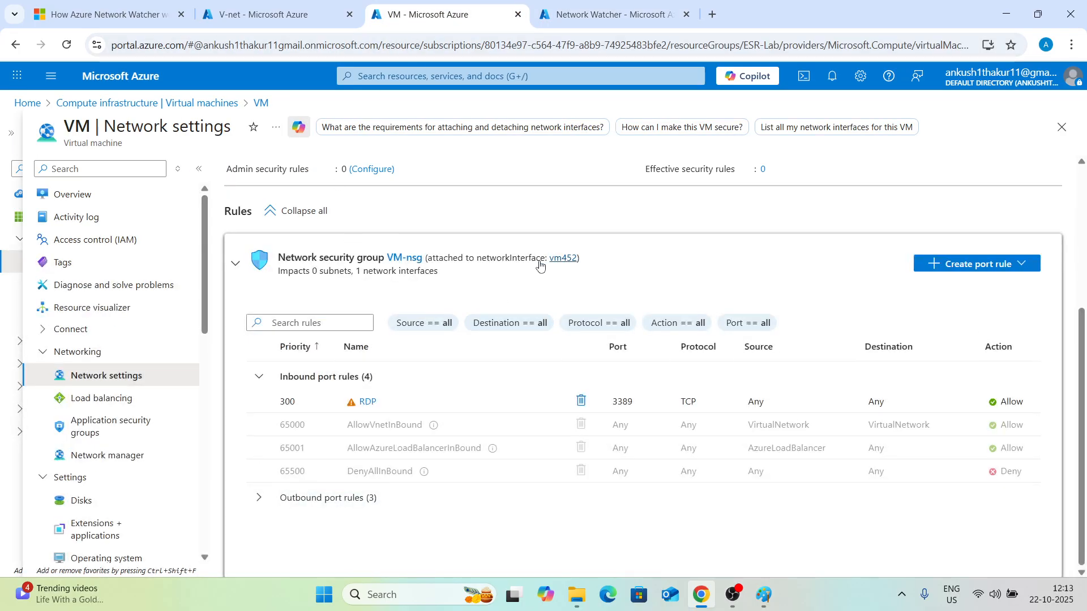
pyautogui.click(576, 10)
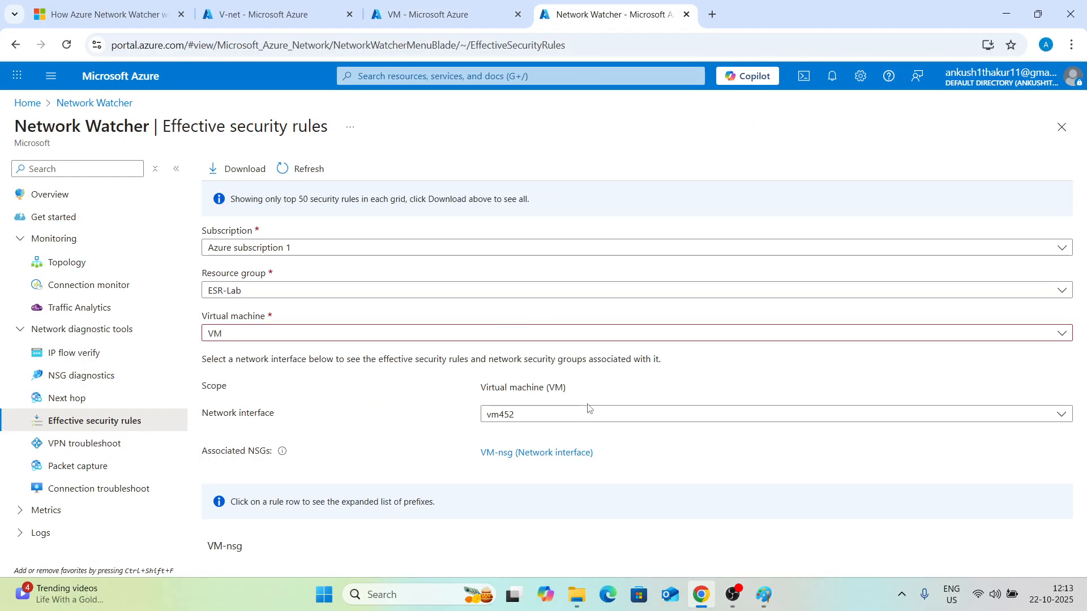
pyautogui.click(588, 411)
pyautogui.click(587, 412)
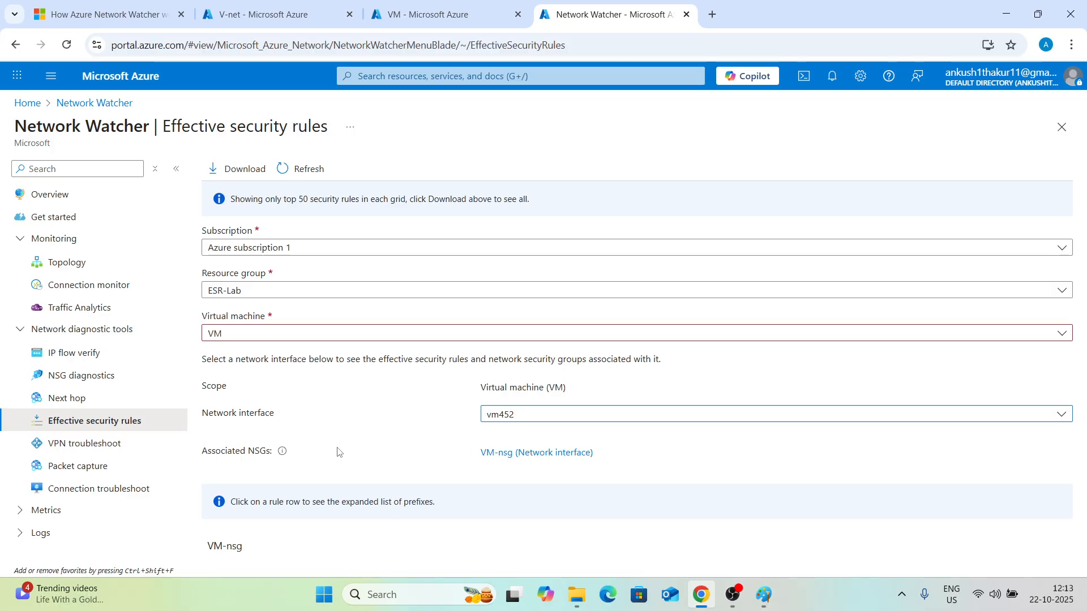
pyautogui.click(66, 45)
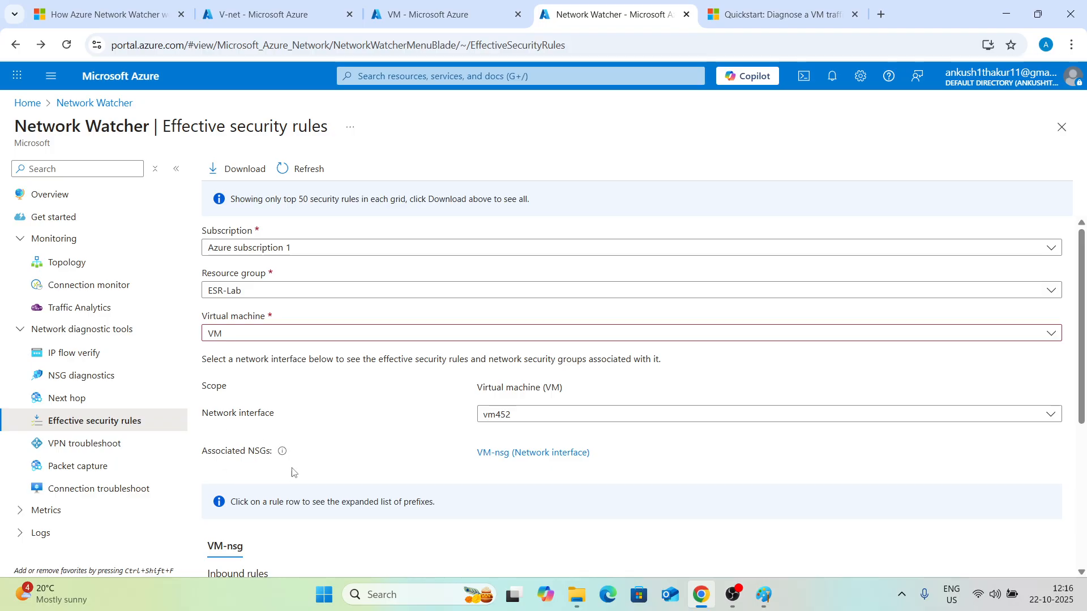
# Inspect the network security group options of V-net's default subnet, cancel the edit and return to the Effective security rules page
pyautogui.scroll(-1, 351, 416)
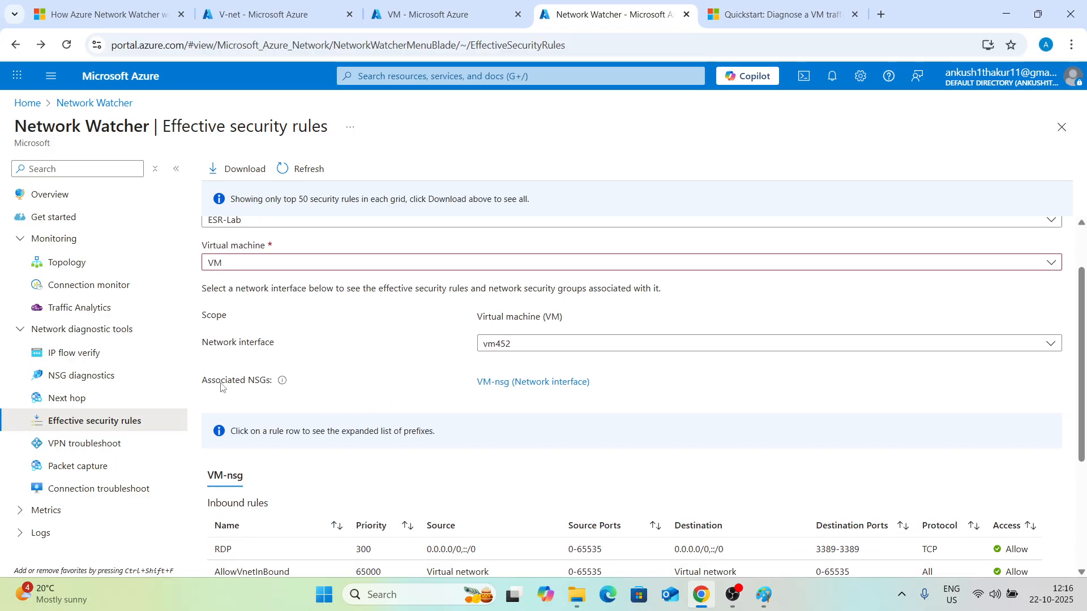
pyautogui.click(434, 5)
pyautogui.click(308, 4)
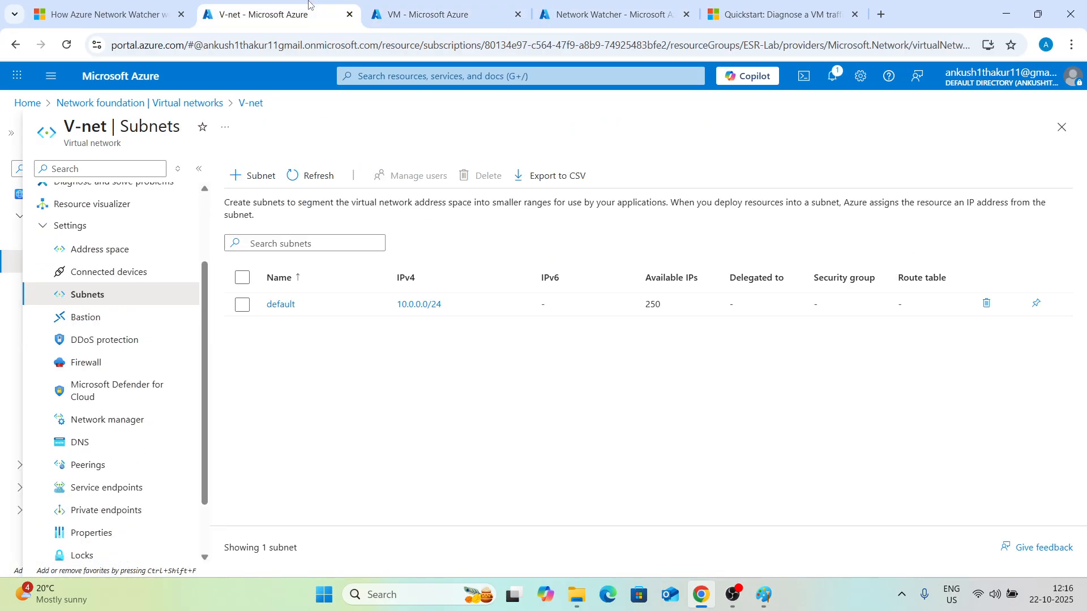
pyautogui.click(282, 305)
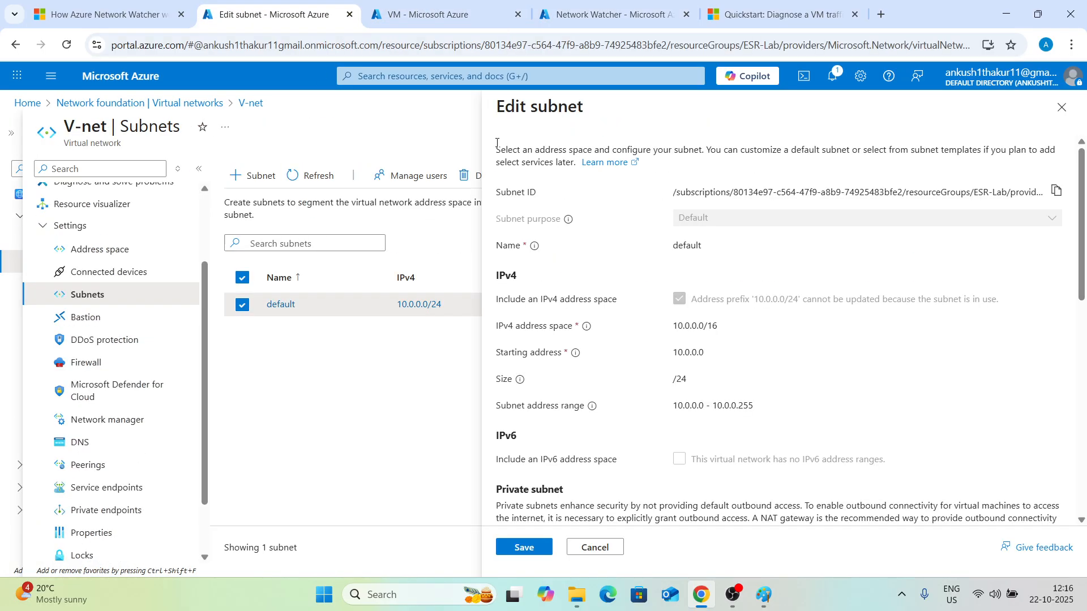
pyautogui.scroll(-3, 580, 354)
pyautogui.scroll(-3, 673, 391)
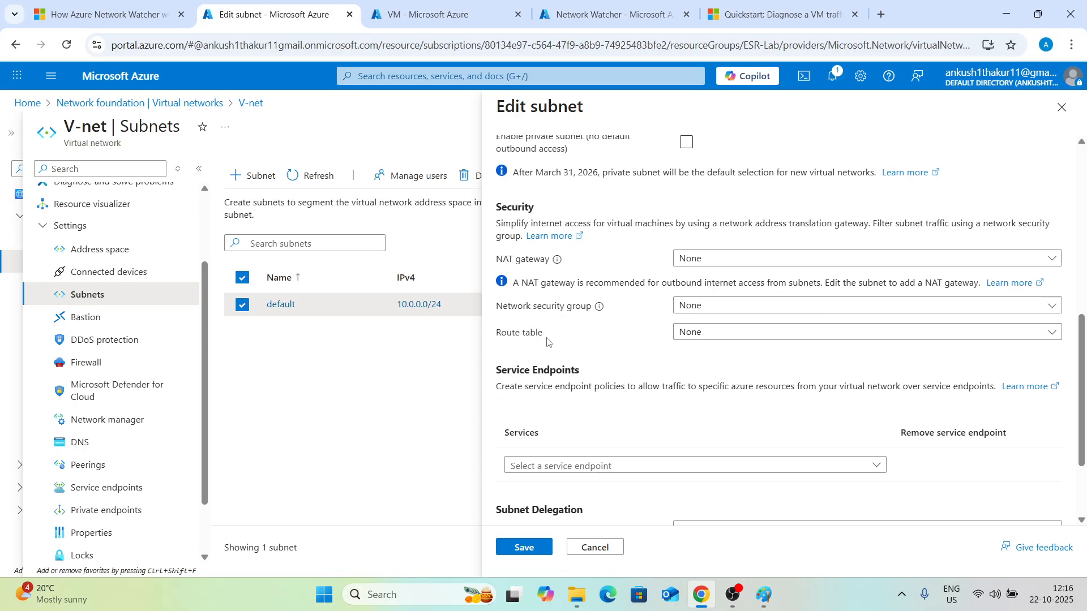
pyautogui.click(721, 310)
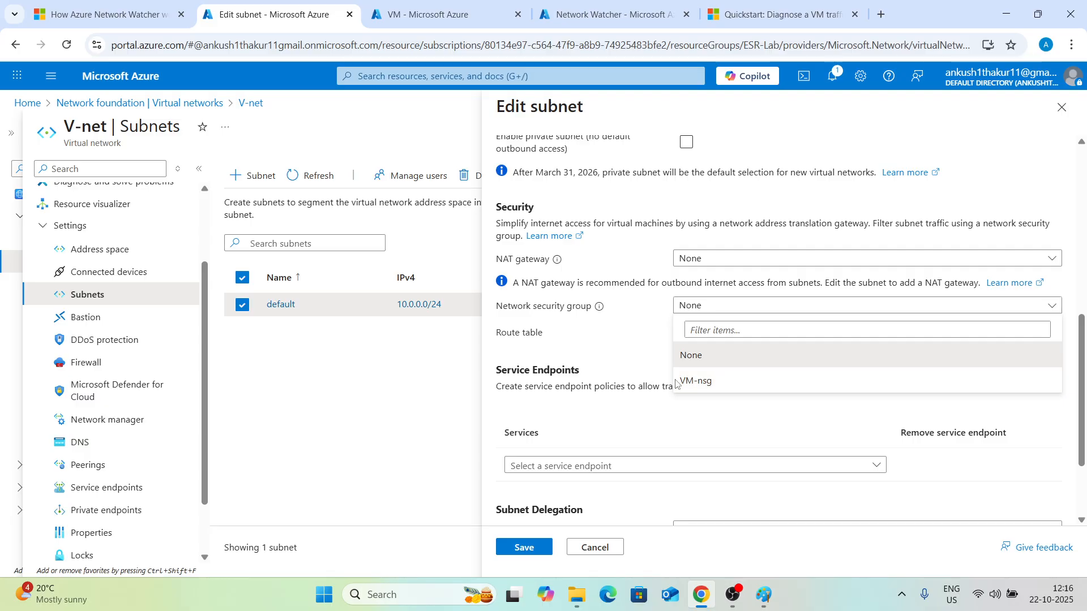
pyautogui.click(632, 367)
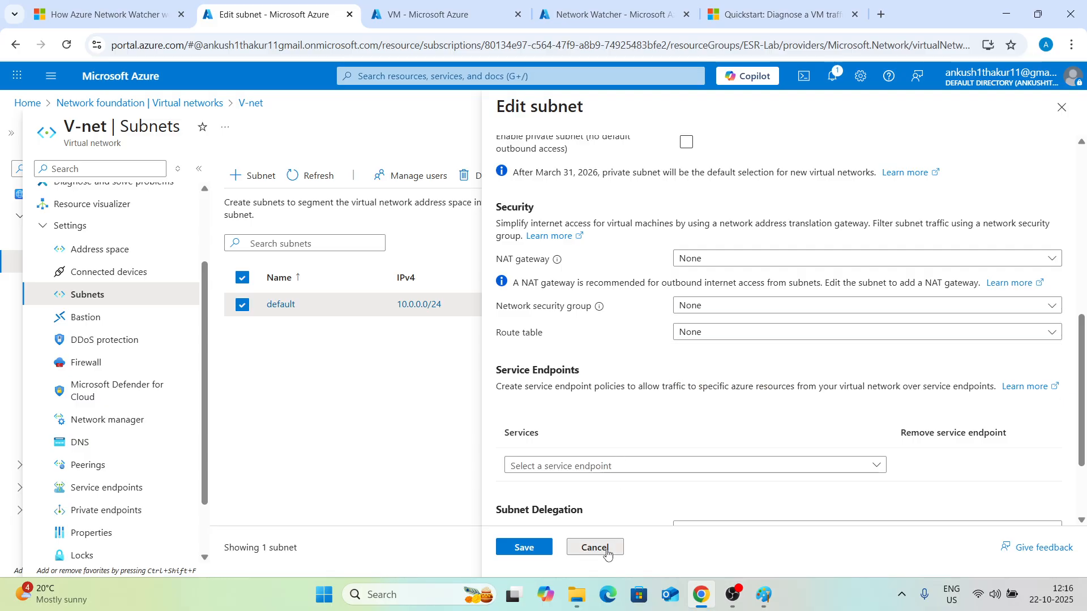
pyautogui.click(595, 548)
pyautogui.hotkey('ctrl', 'Tab')
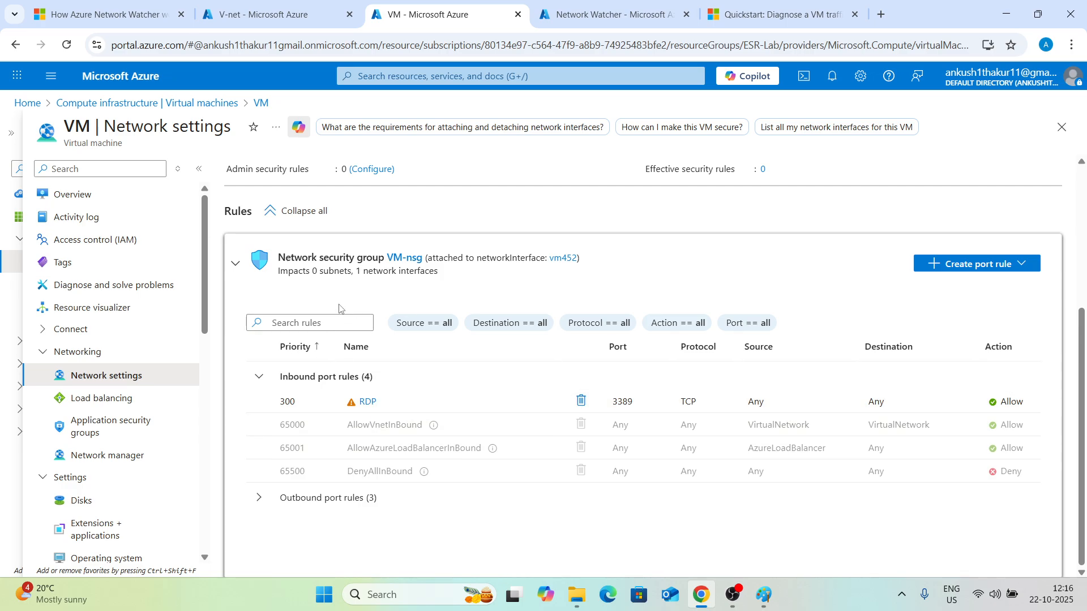
pyautogui.click(572, 14)
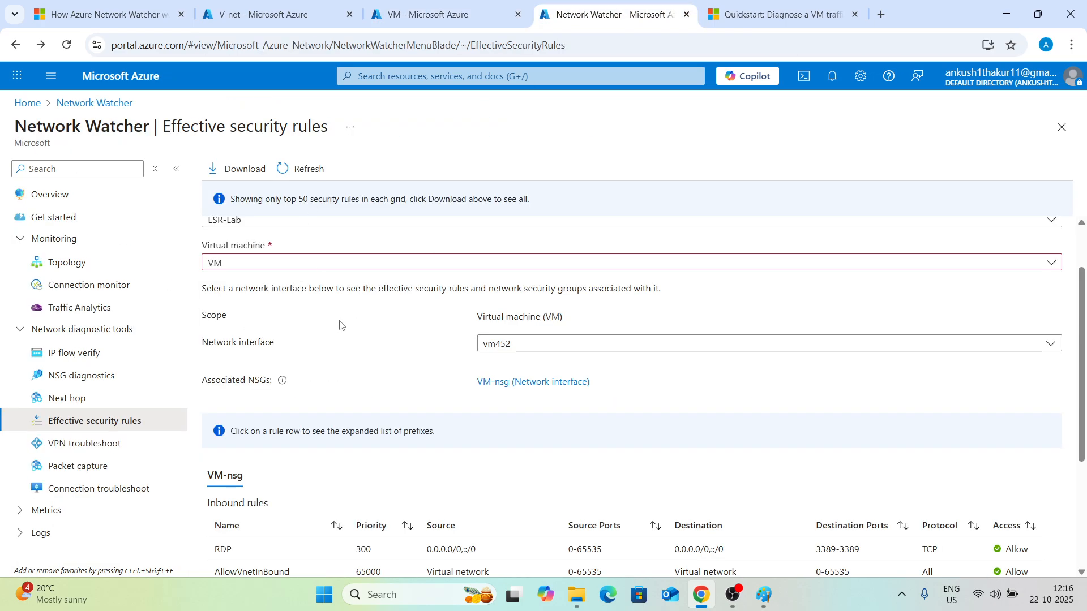
# Examine VM-nsg's inbound and outbound effective security rules for VM's network interface, and return to the scope selections
pyautogui.scroll(-3, 343, 326)
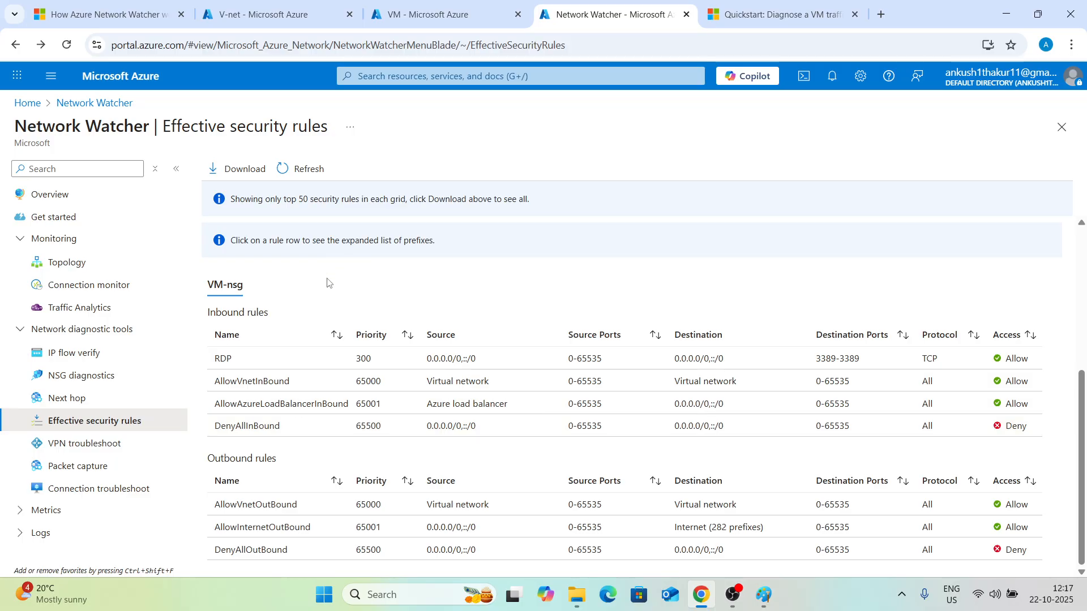
pyautogui.scroll(2, 343, 394)
pyautogui.scroll(3, 342, 394)
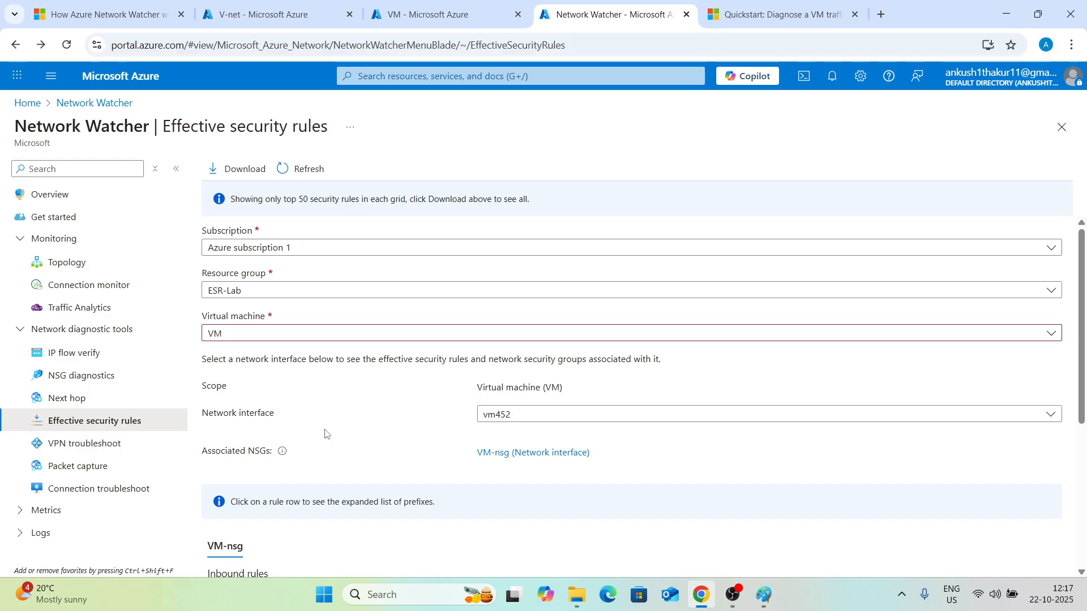
# Review the remaining tool descriptions from Effective security rules to VPN troubleshoot in the Microsoft Learn unit, and return to its beginning
pyautogui.hotkey('ctrl', '1')
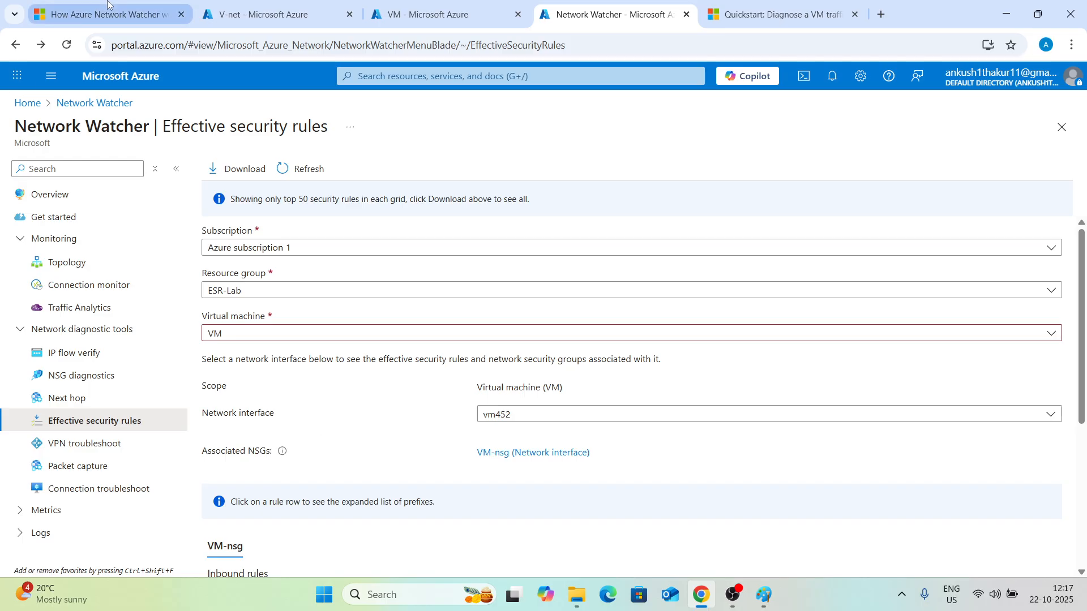
pyautogui.scroll(-4, 325, 365)
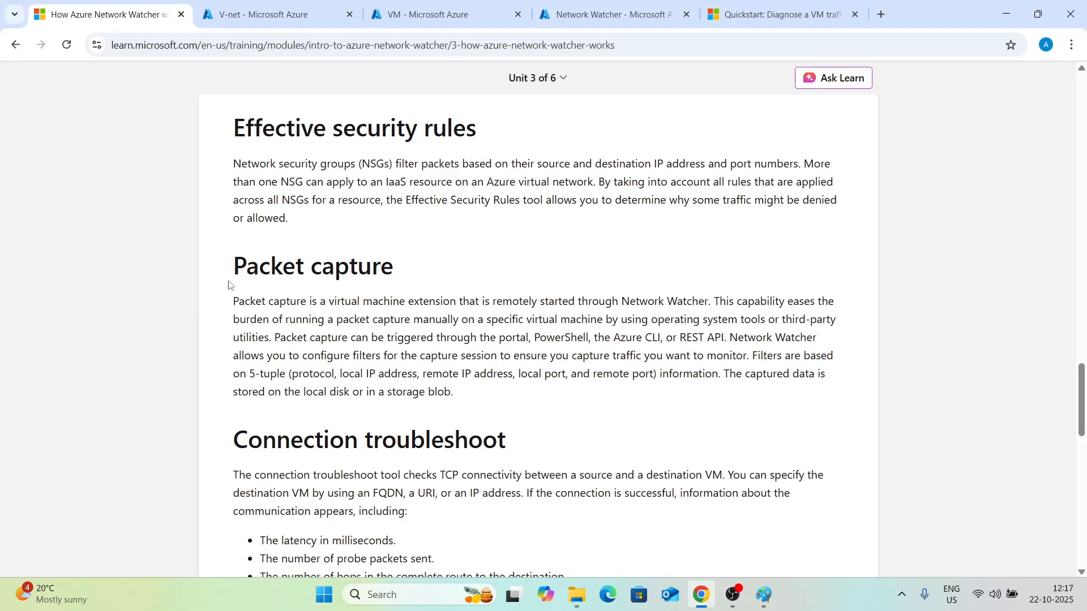
pyautogui.scroll(-1, 309, 323)
pyautogui.scroll(-2, 309, 323)
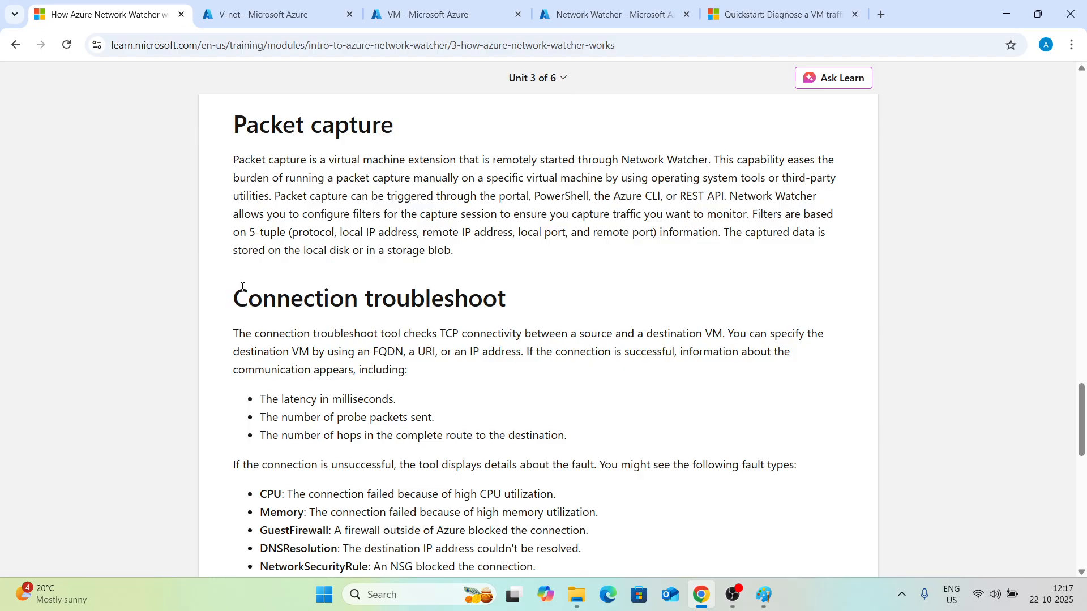
pyautogui.scroll(-7, 346, 348)
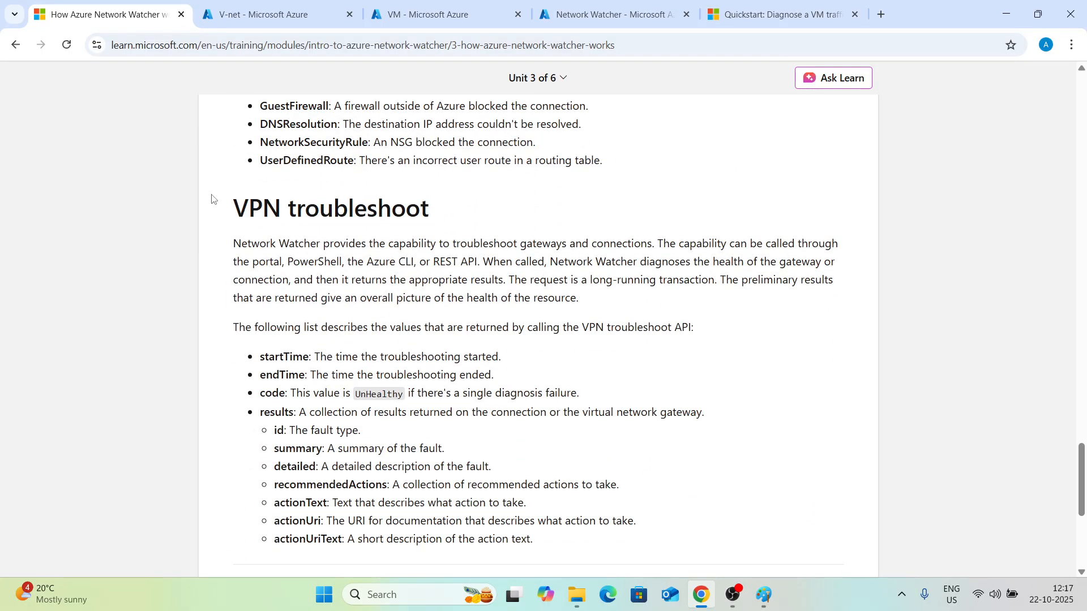
pyautogui.scroll(-2, 340, 319)
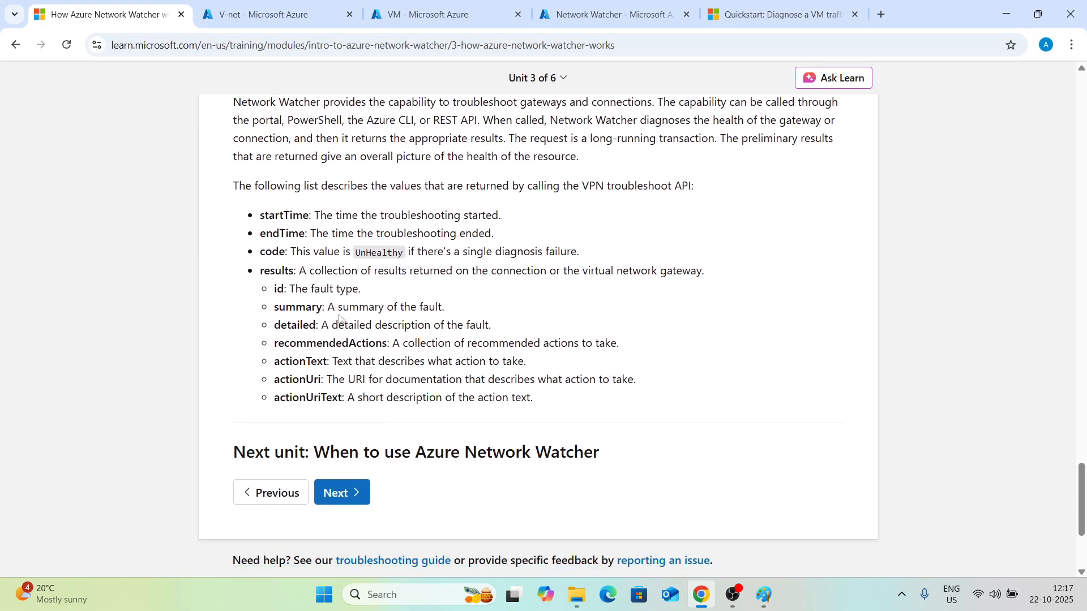
pyautogui.scroll(20, 340, 319)
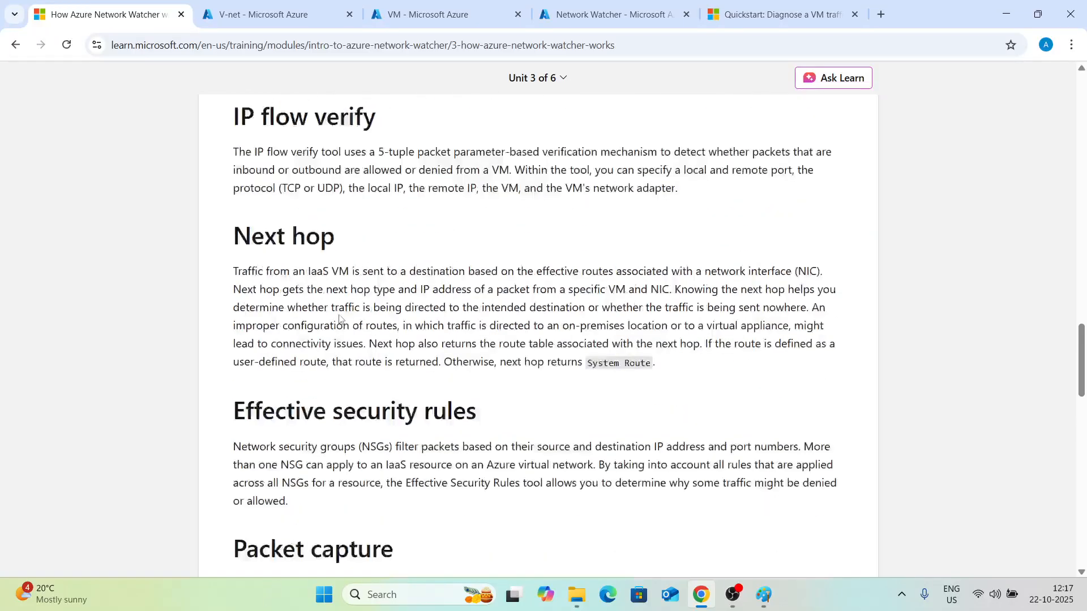
pyautogui.scroll(18, 339, 319)
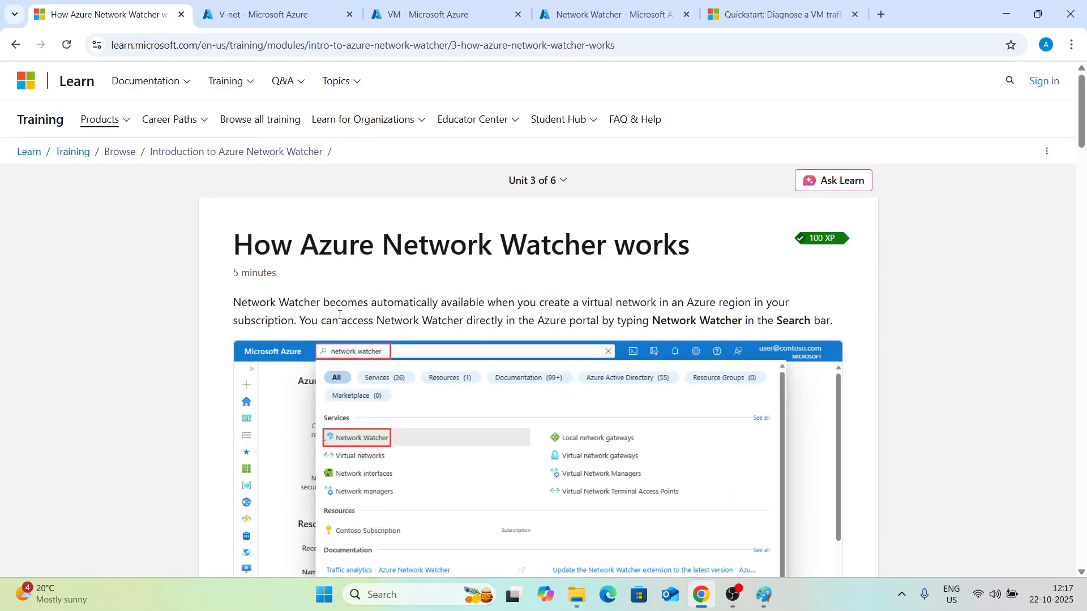